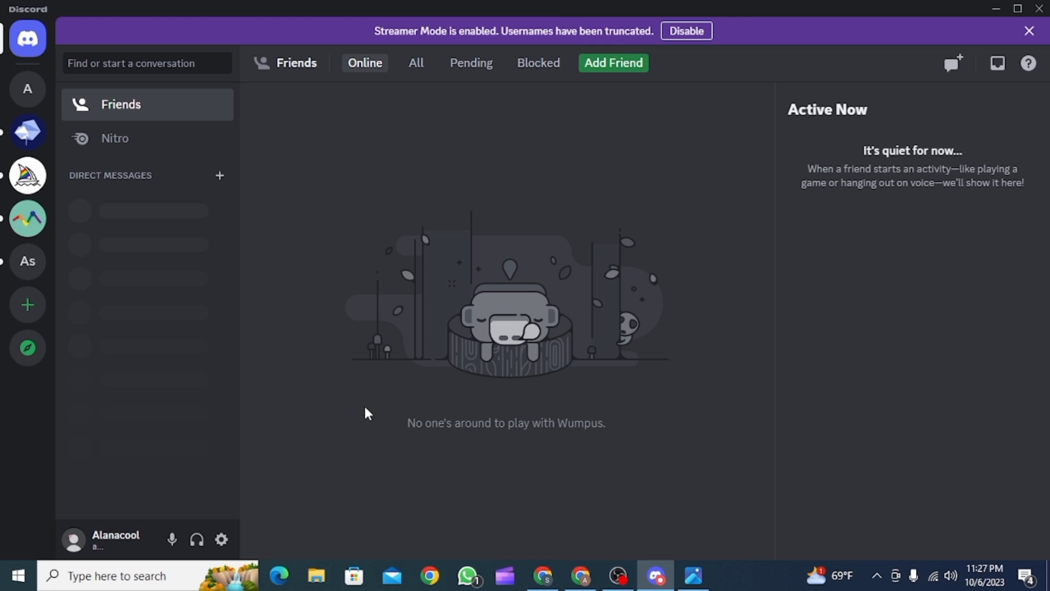
type("he")
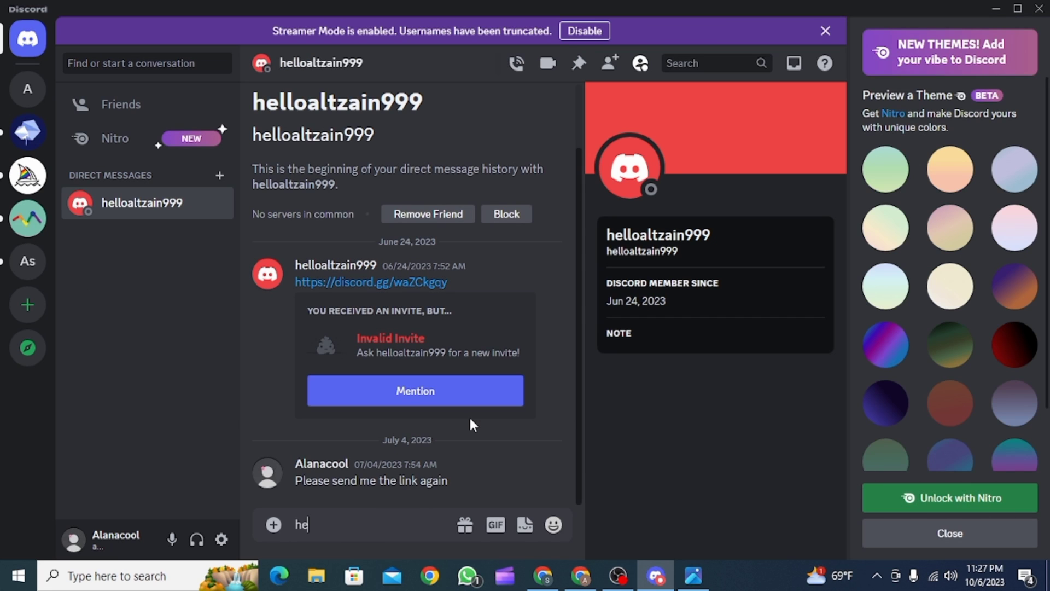
type("l")
Step: Correct a typo in the hello greeting to the friend
key("BackSpace")
key("BackSpace")
type("llo")
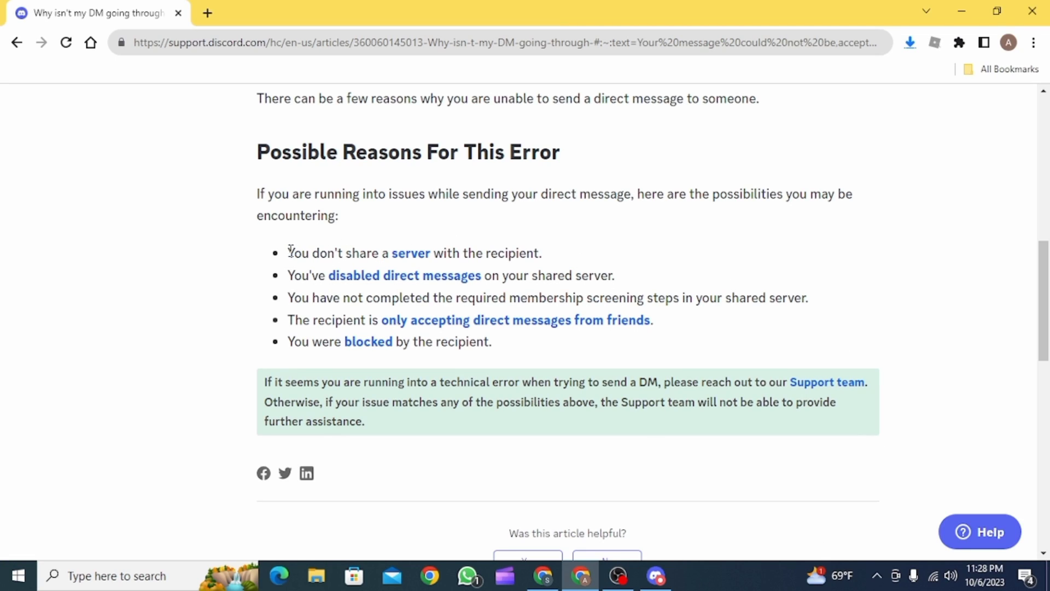
Step: Highlight the no-shared-server and server-DMs-disabled reasons in the support article
left_click_drag(289, 253, 542, 254)
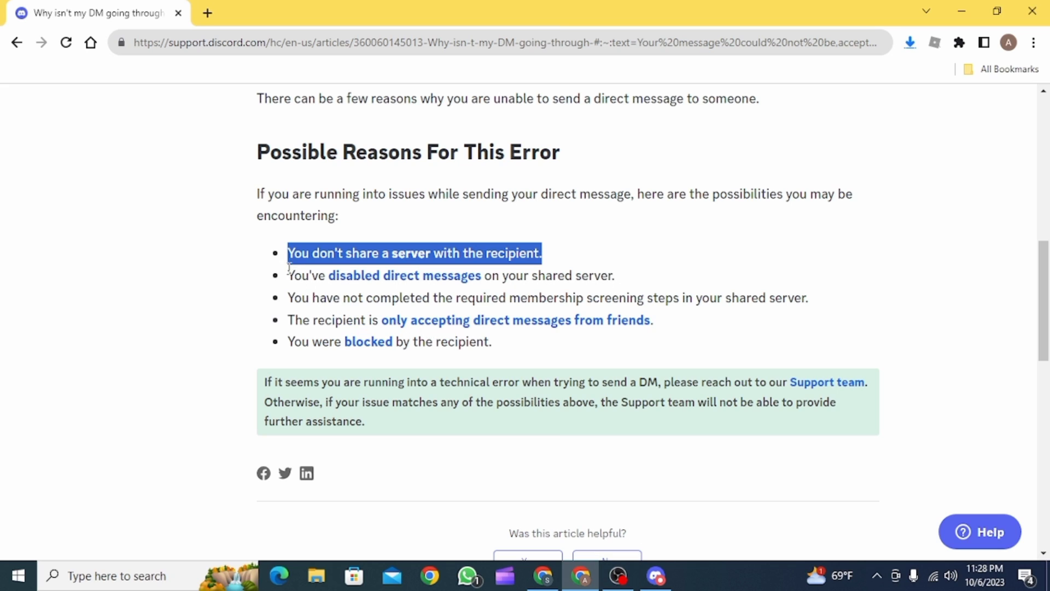
left_click_drag(288, 275, 661, 287)
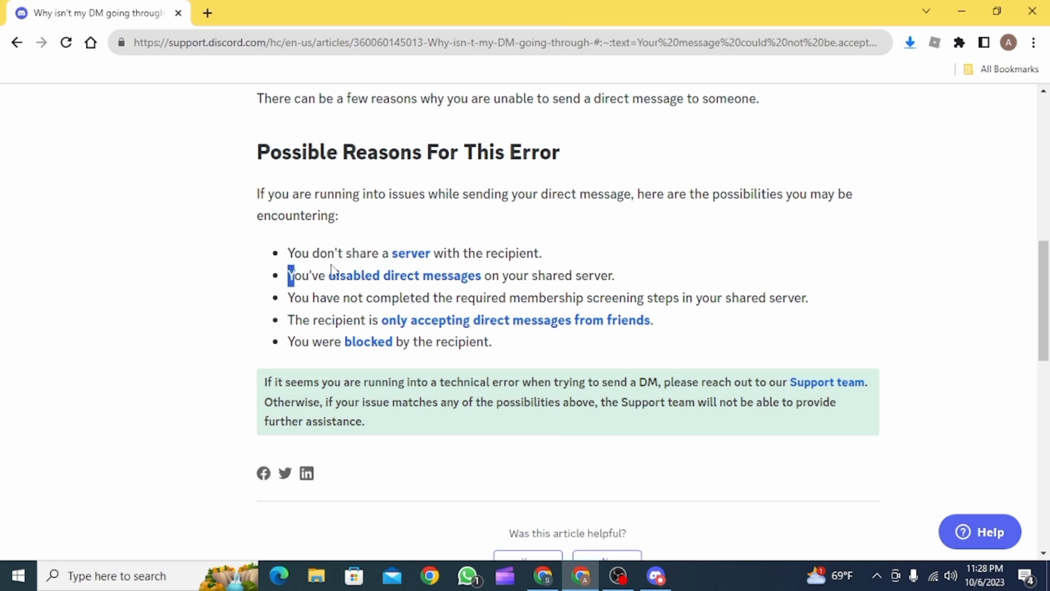
left_click(668, 279)
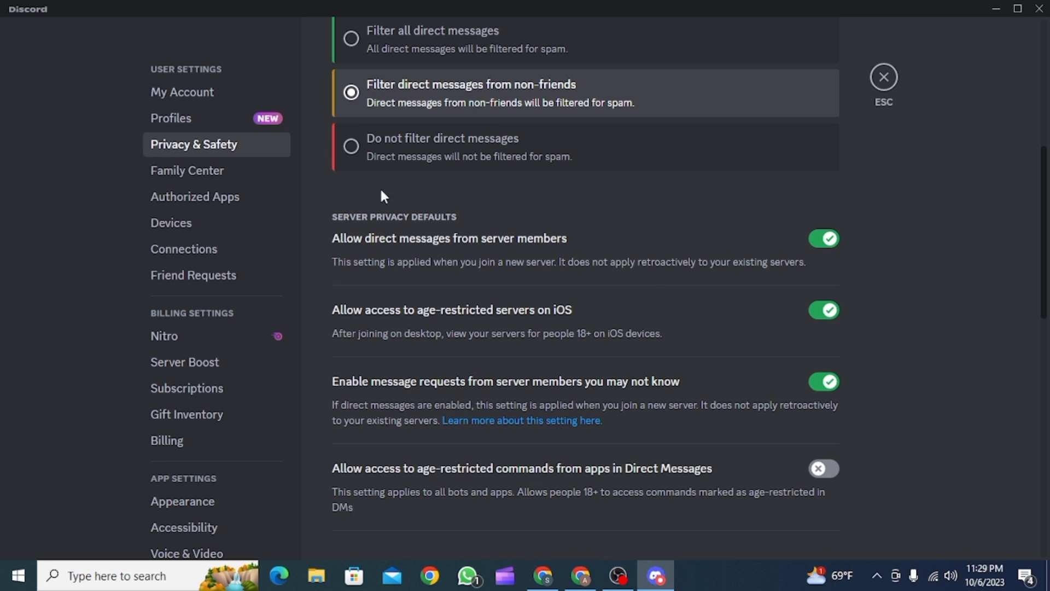
scroll(517, 226, "down", 1)
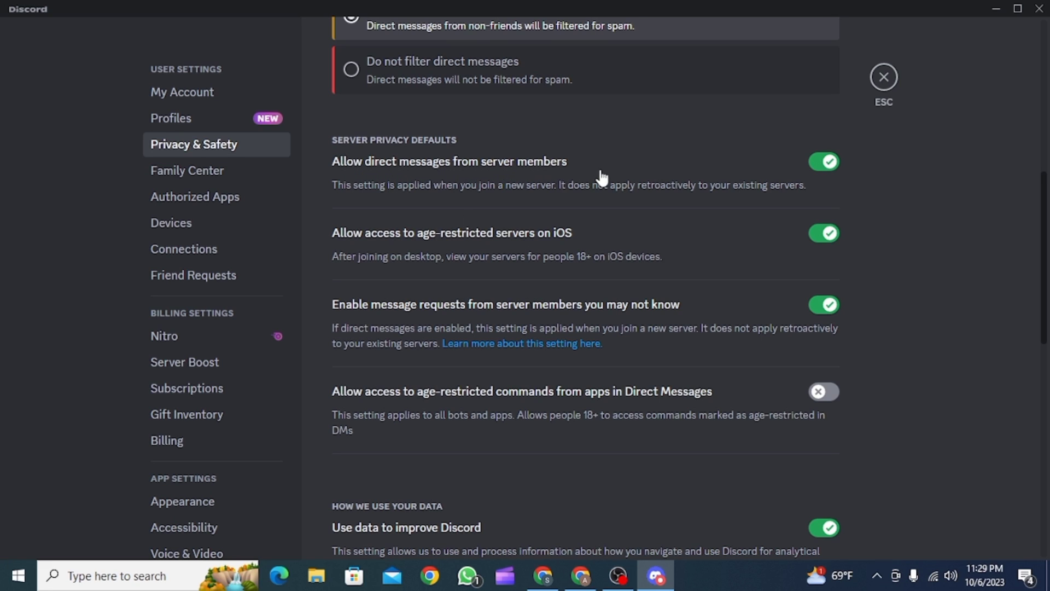
Step: Back in the support article, highlight the membership screening reason
left_click(581, 571)
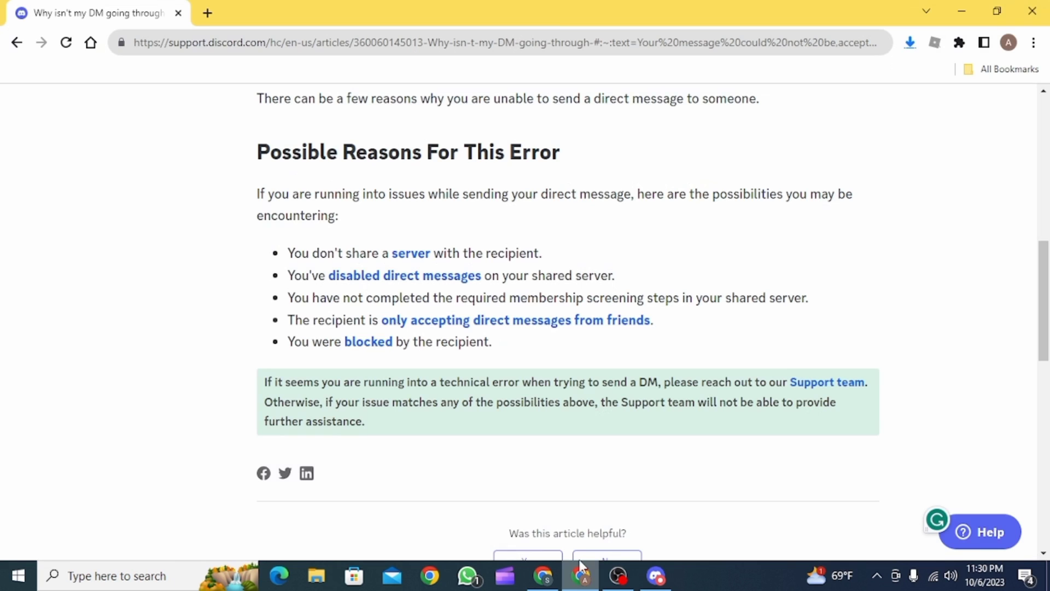
left_click_drag(287, 299, 834, 302)
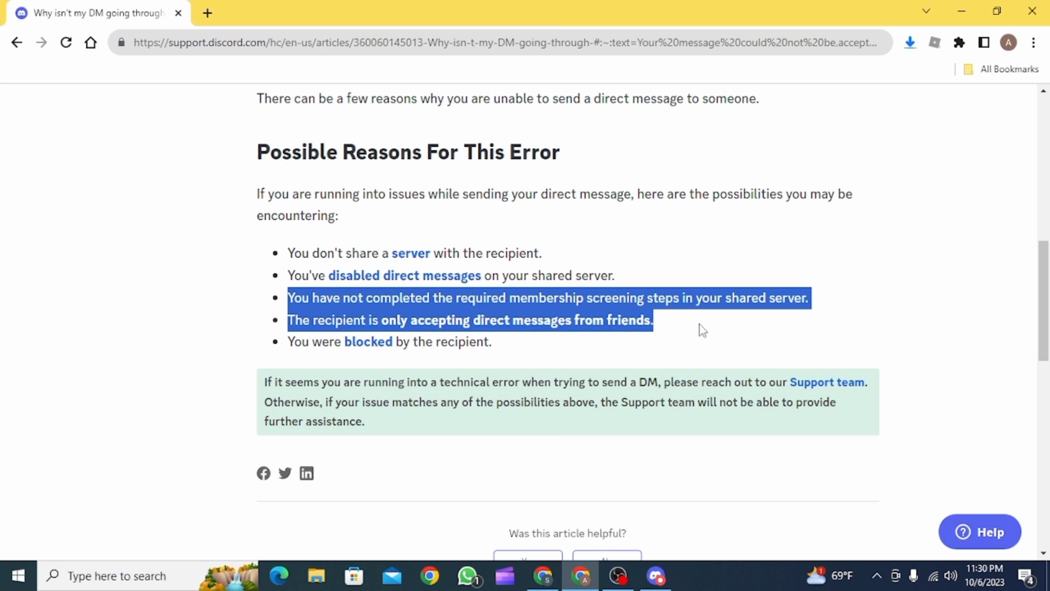
left_click(838, 288)
scroll(842, 278, "down", 1)
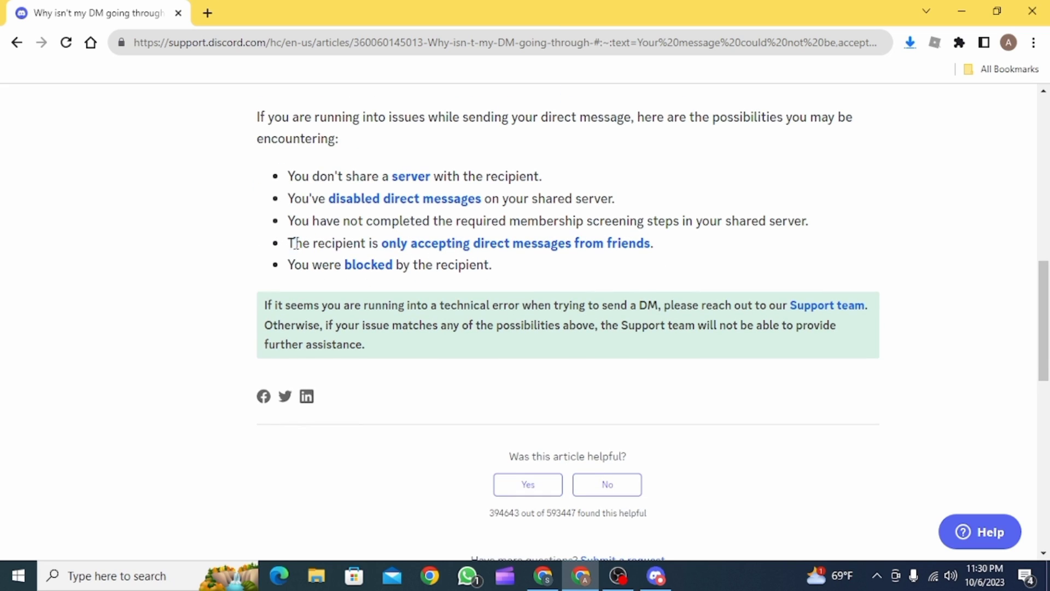
Step: Highlight the friends-only direct messages and being-blocked reasons
left_click_drag(292, 244, 710, 244)
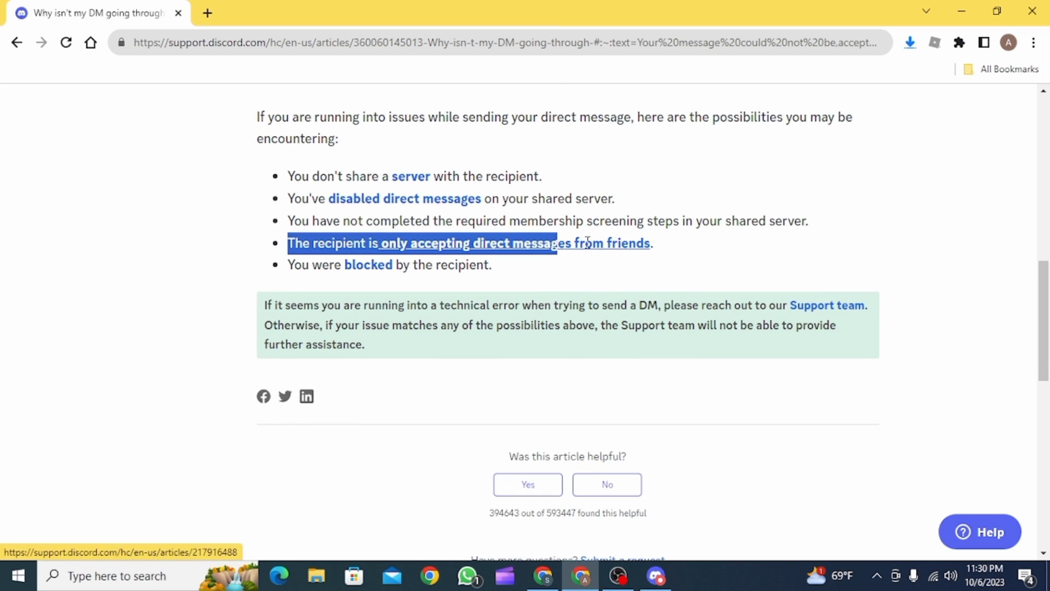
left_click(712, 241)
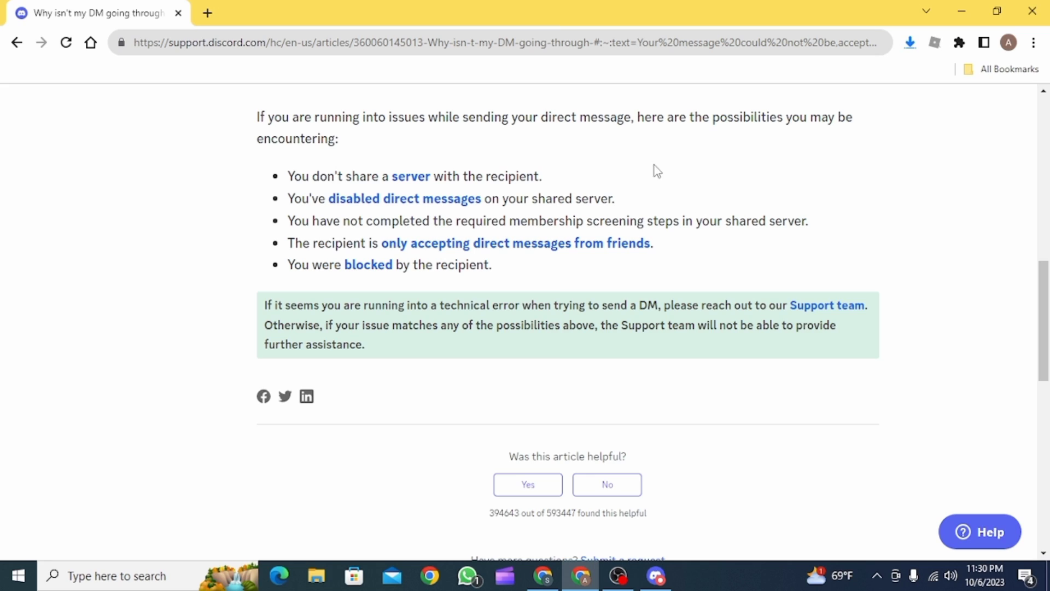
mouse_move(287, 264)
left_mouse_down()
mouse_move(531, 284)
mouse_move(544, 274)
left_mouse_up()
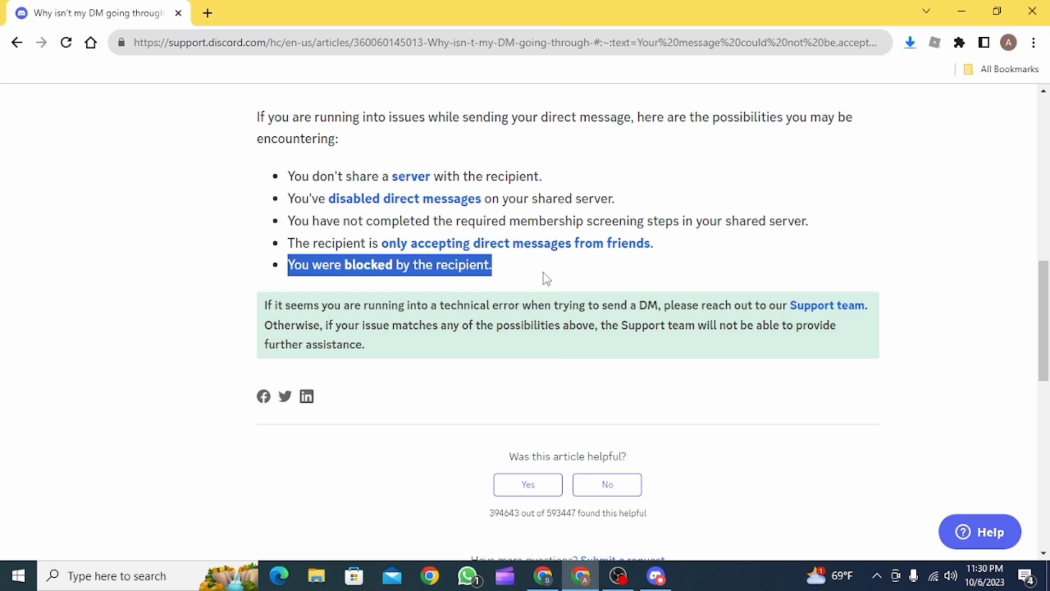
left_click(570, 276)
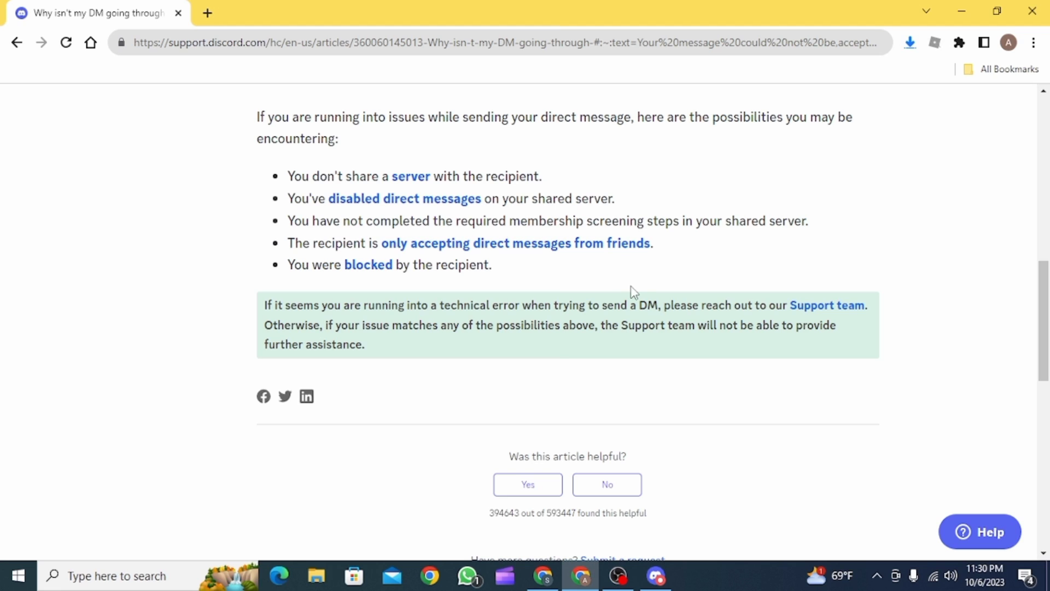
scroll(643, 300, "down", 1)
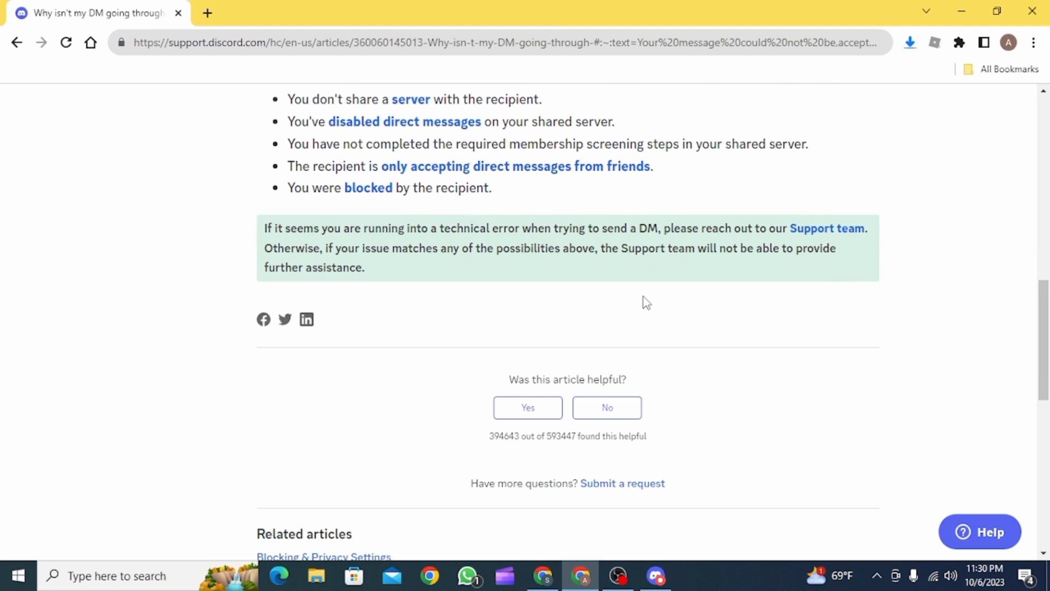
scroll(645, 302, "up", 2)
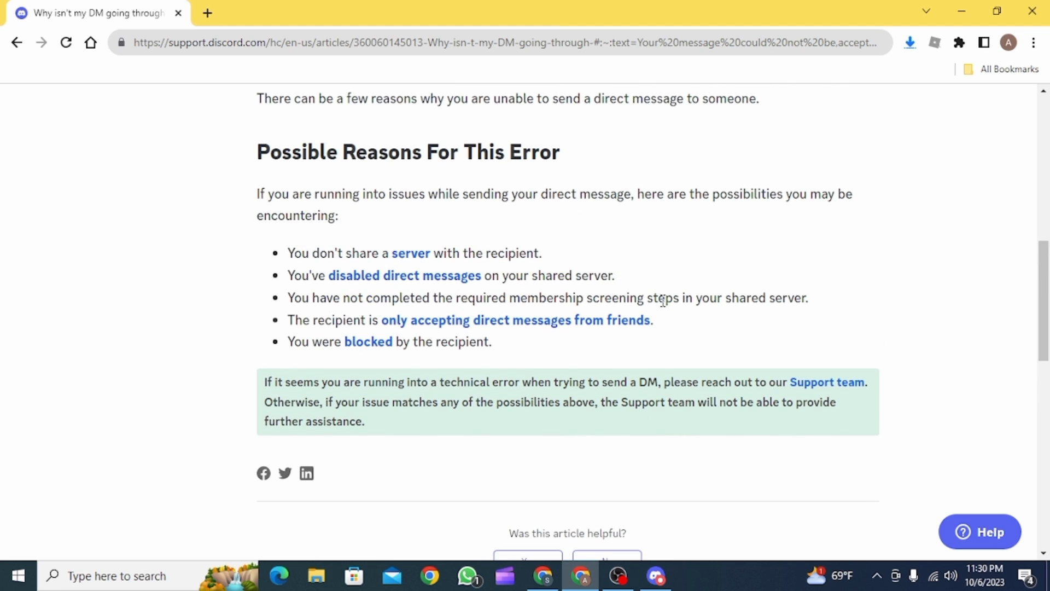
left_click(656, 575)
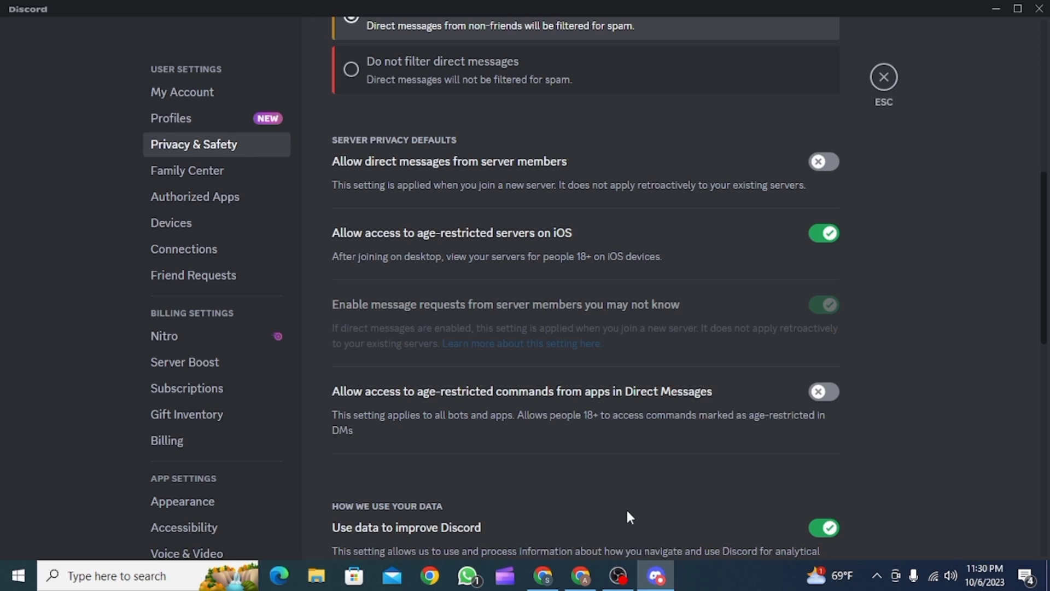
left_click(884, 78)
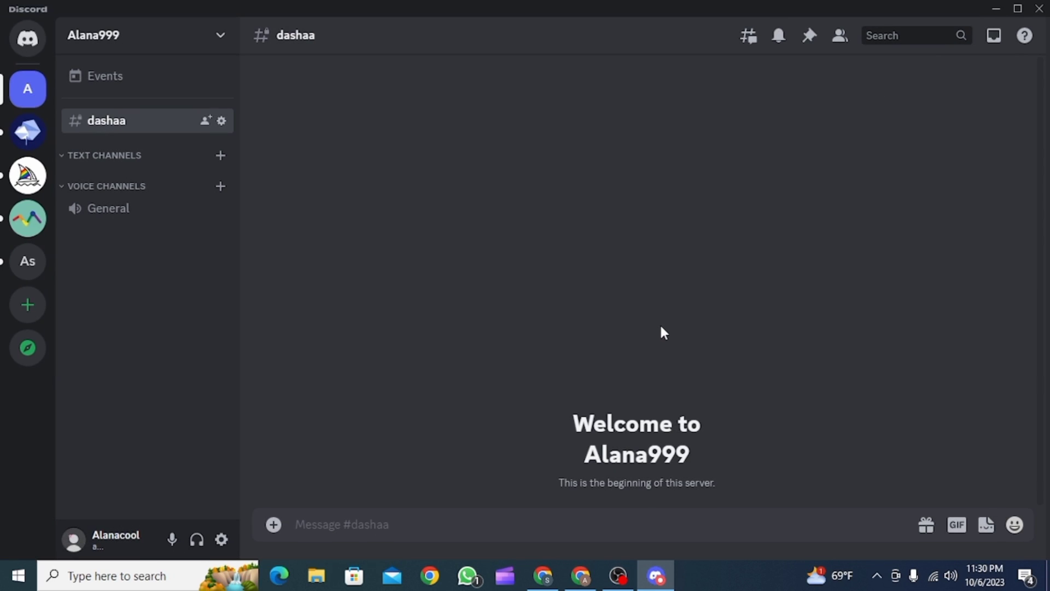